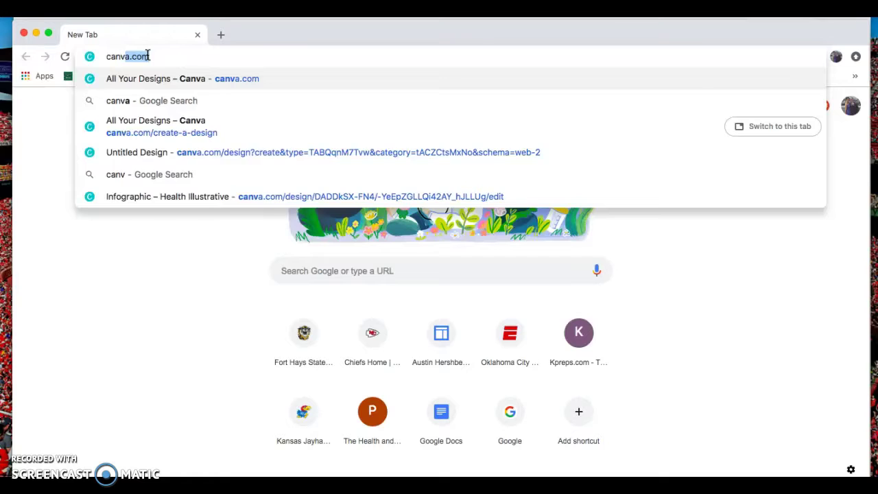
Go to canva.com and look through the design types offered on the home page, from Social Media to Facebook App
{"action": "key", "text": "Return"}
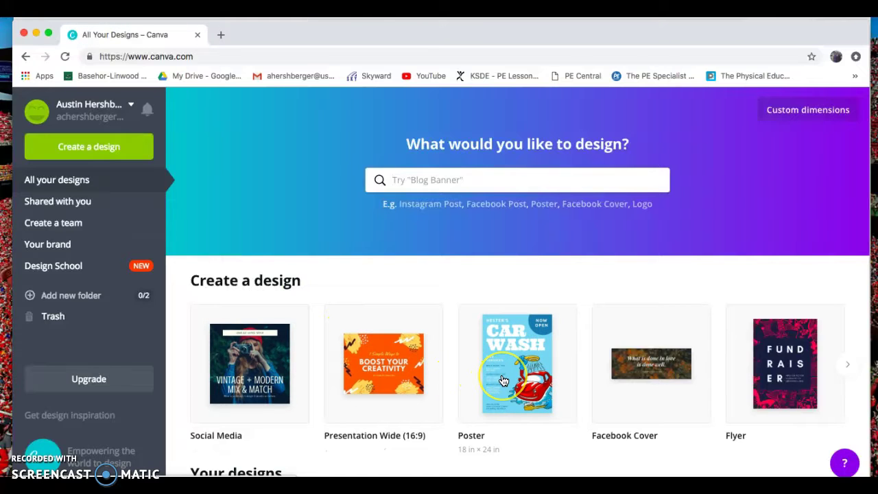
{"action": "scroll", "coordinate": [487, 378], "scroll_direction": "down", "scroll_amount": 3}
{"action": "scroll", "coordinate": [691, 314], "scroll_direction": "right", "scroll_amount": 3}
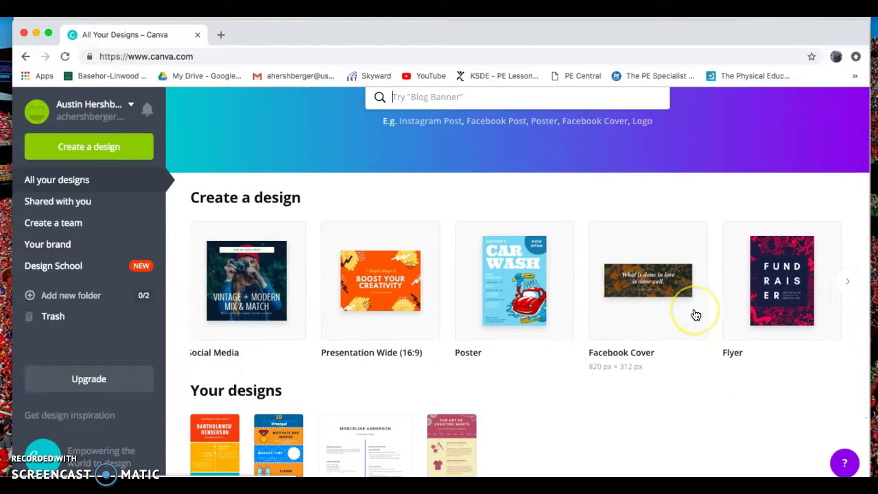
{"action": "scroll", "coordinate": [696, 314], "scroll_direction": "right", "scroll_amount": 4}
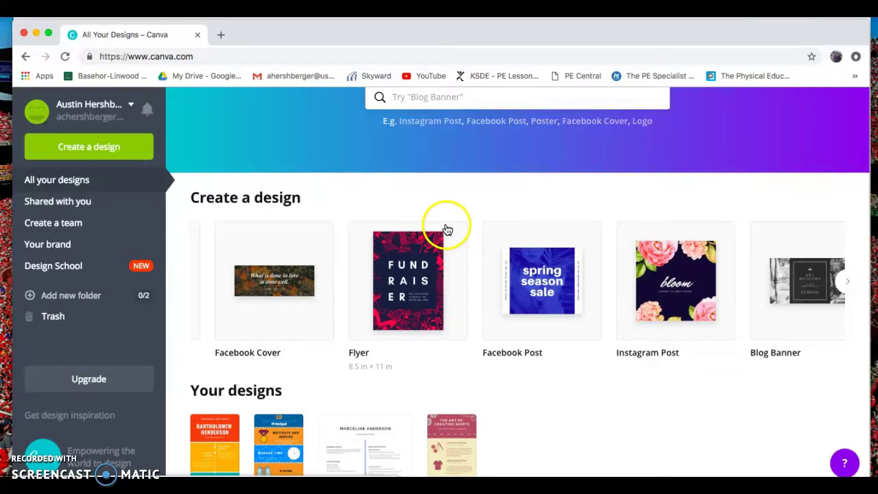
{"action": "scroll", "coordinate": [474, 219], "scroll_direction": "right", "scroll_amount": 1}
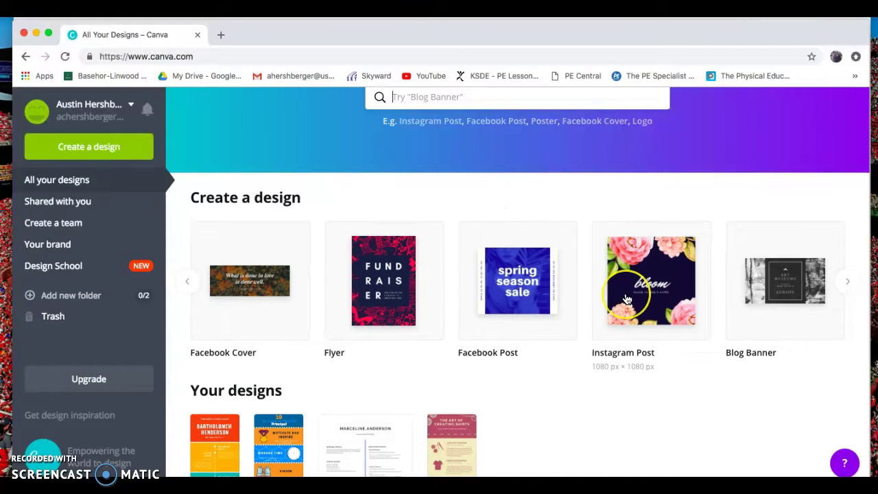
{"action": "scroll", "coordinate": [627, 299], "scroll_direction": "right", "scroll_amount": 3}
{"action": "scroll", "coordinate": [627, 300], "scroll_direction": "right", "scroll_amount": 5}
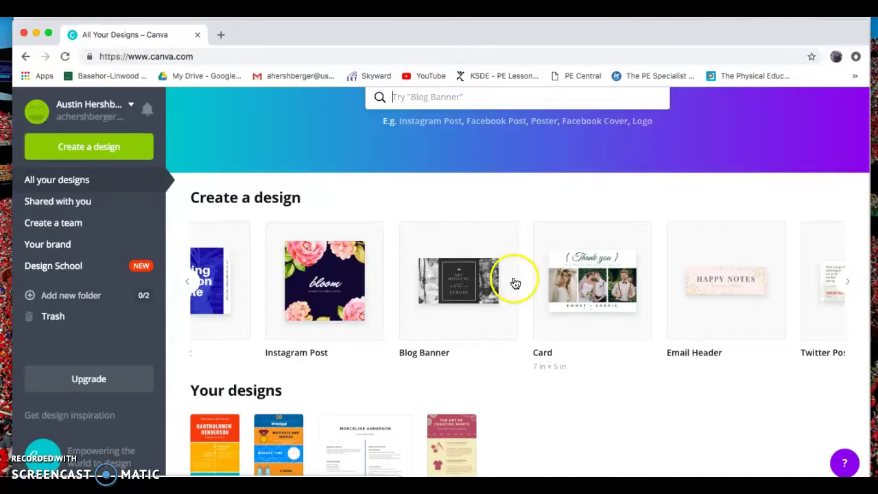
{"action": "scroll", "coordinate": [450, 261], "scroll_direction": "left", "scroll_amount": 2}
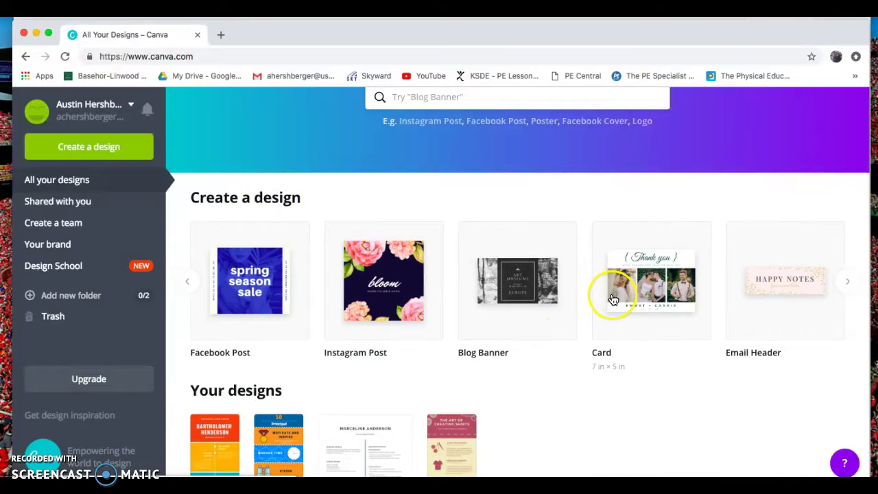
{"action": "scroll", "coordinate": [614, 300], "scroll_direction": "right", "scroll_amount": 5}
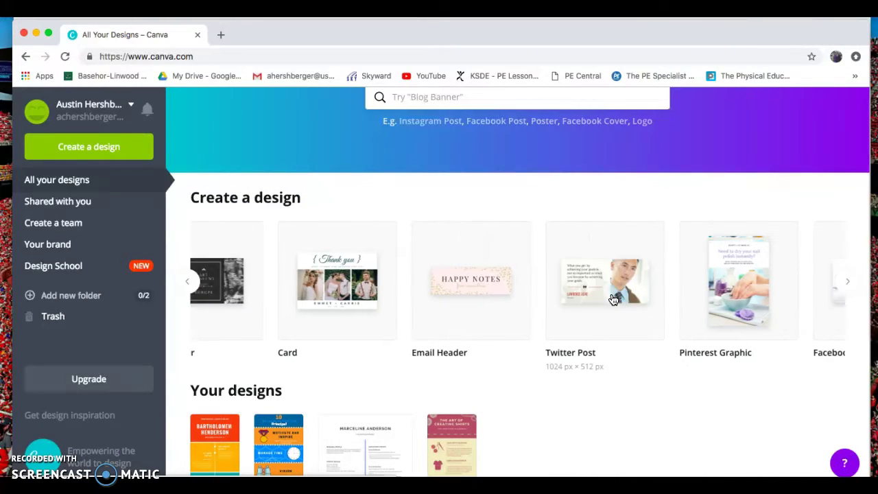
{"action": "scroll", "coordinate": [614, 300], "scroll_direction": "right", "scroll_amount": 1}
{"action": "scroll", "coordinate": [394, 368], "scroll_direction": "down", "scroll_amount": 3}
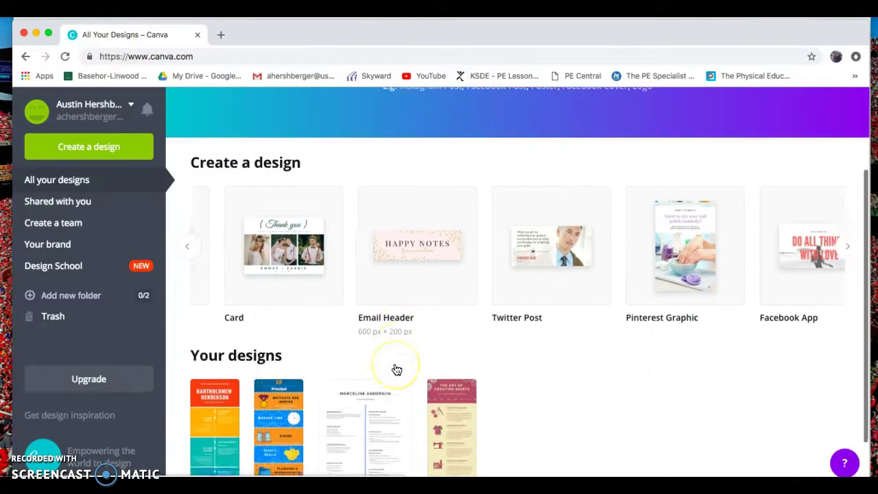
Open the existing Health Illustrative infographic, examine both of its pages, and close it to return to the home page
{"action": "left_click", "coordinate": [279, 385]}
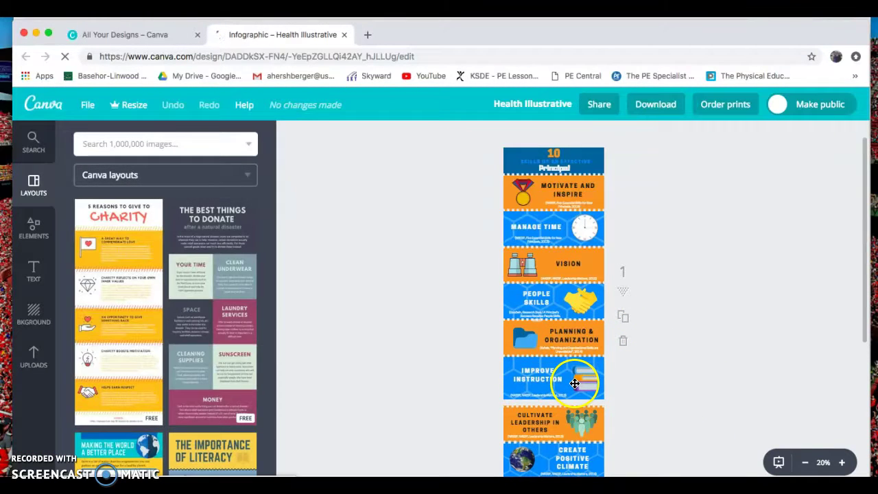
{"action": "left_click", "coordinate": [842, 462]}
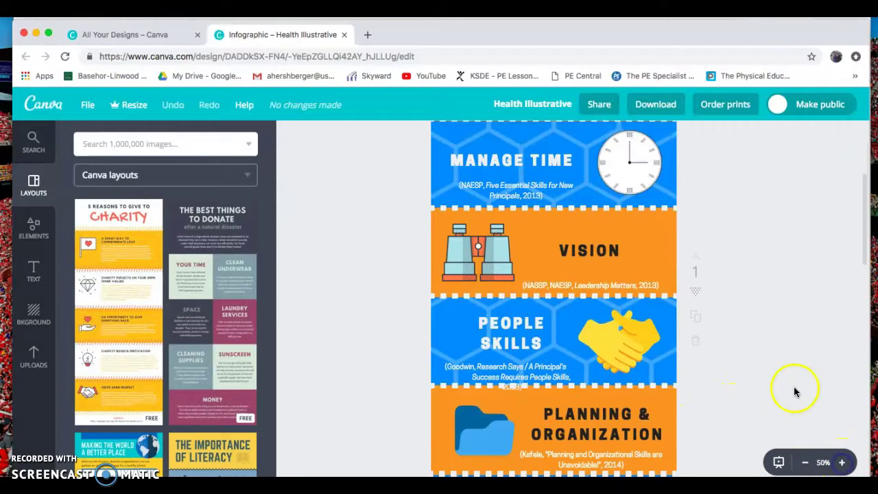
{"action": "left_click", "coordinate": [805, 463]}
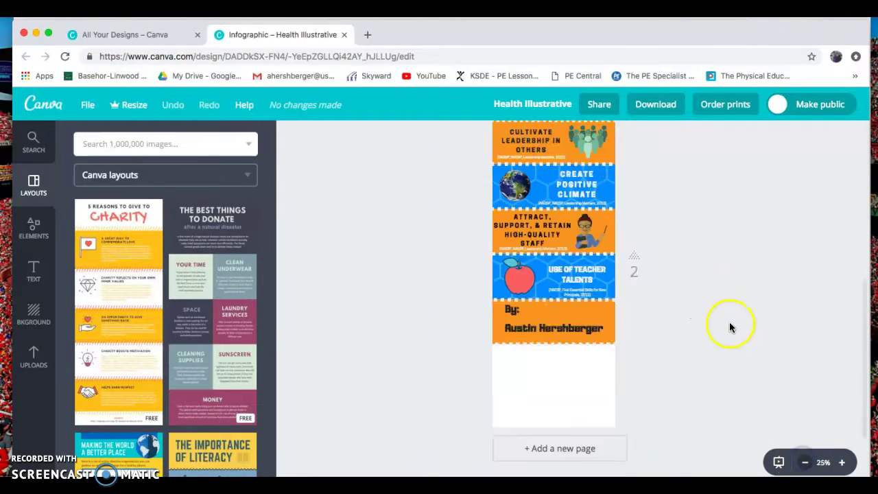
{"action": "scroll", "coordinate": [639, 257], "scroll_direction": "up", "scroll_amount": 5}
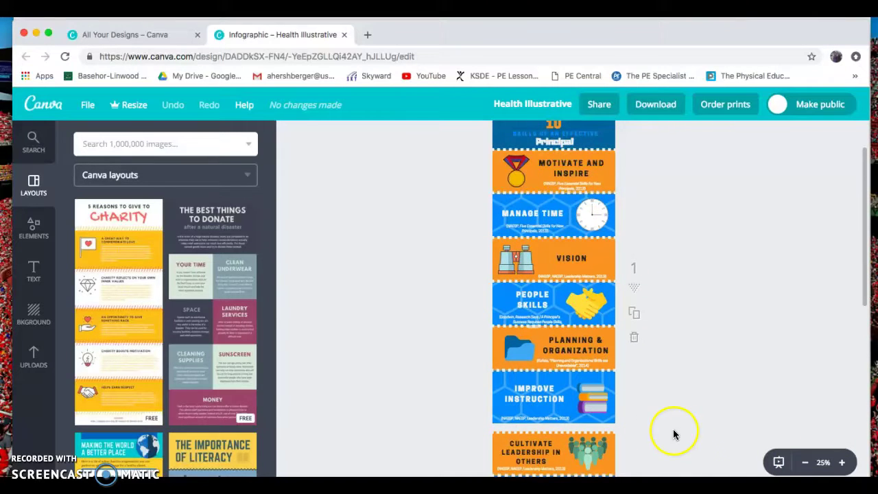
{"action": "scroll", "coordinate": [691, 439], "scroll_direction": "down", "scroll_amount": 8}
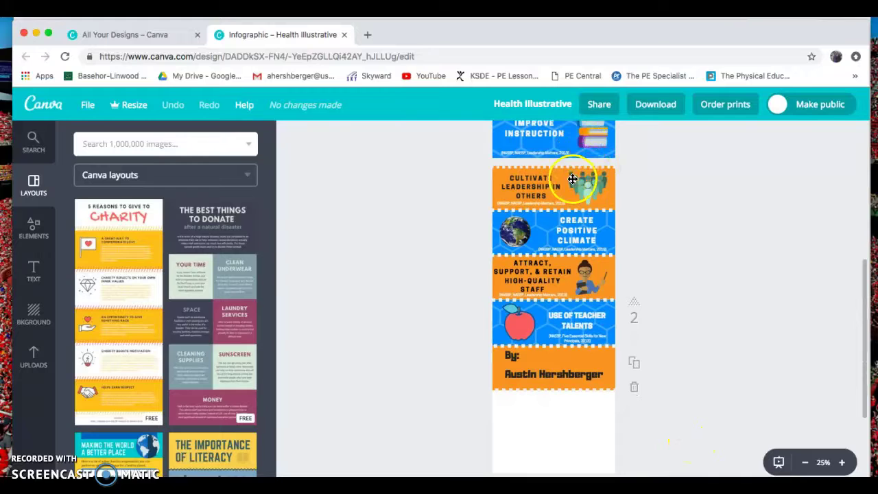
{"action": "left_click", "coordinate": [345, 35]}
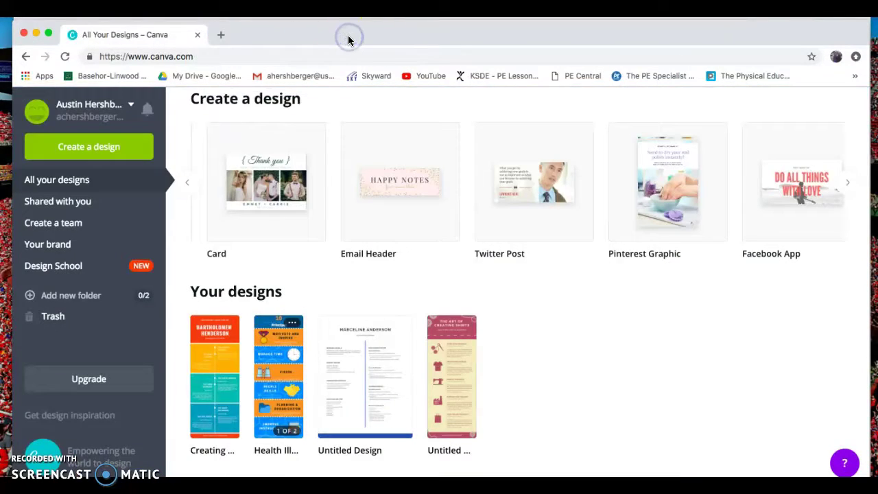
{"action": "scroll", "coordinate": [377, 297], "scroll_direction": "up", "scroll_amount": 5}
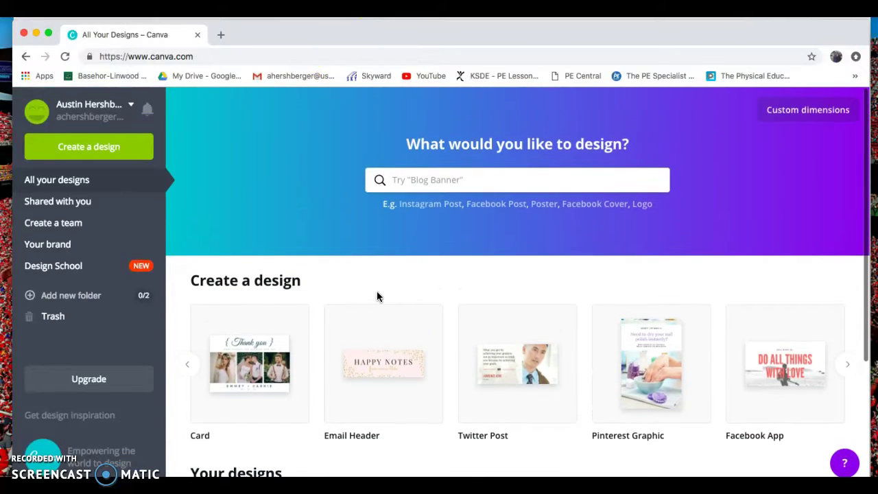
Look through the list of design types and create a new blank Infographic design
{"action": "left_click", "coordinate": [103, 148]}
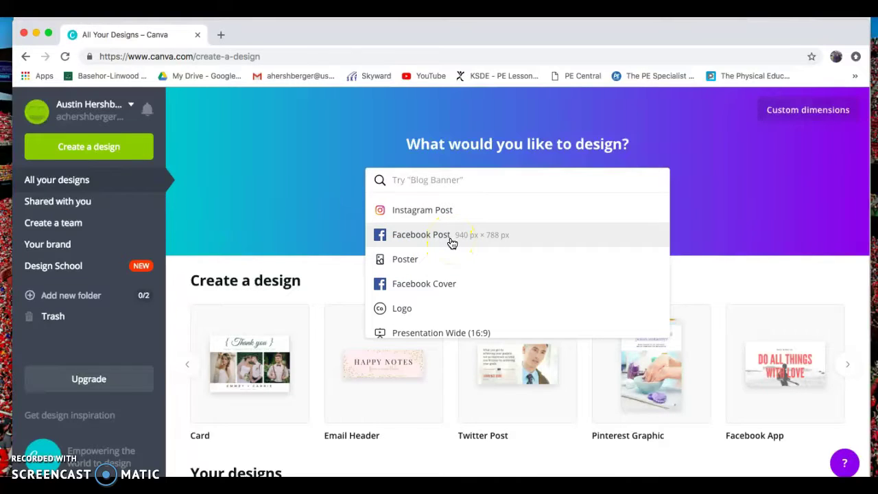
{"action": "scroll", "coordinate": [452, 243], "scroll_direction": "down", "scroll_amount": 1}
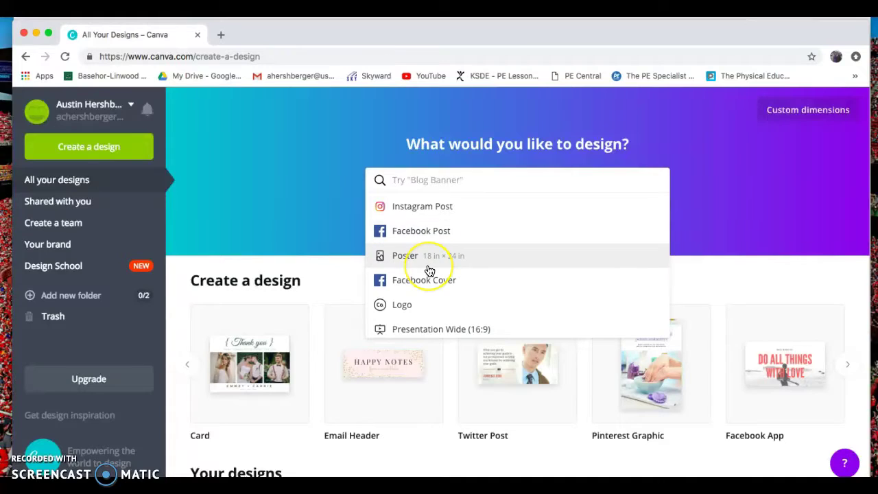
{"action": "scroll", "coordinate": [429, 271], "scroll_direction": "down", "scroll_amount": 3}
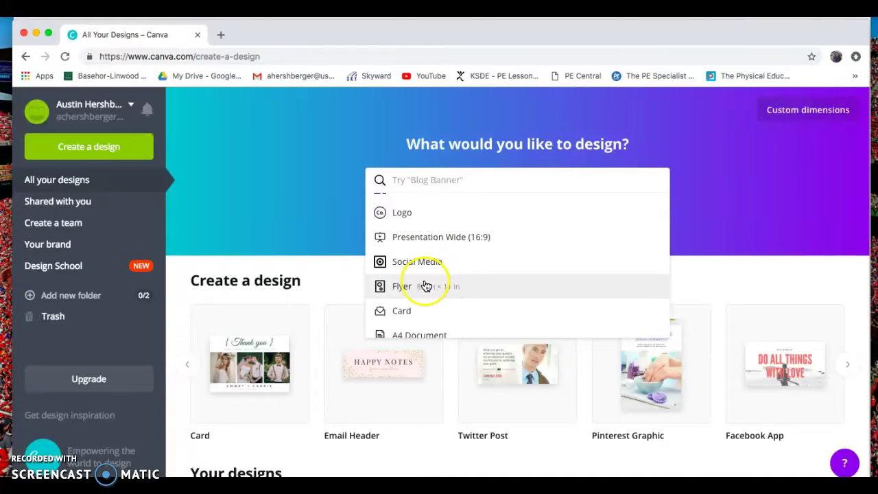
{"action": "scroll", "coordinate": [427, 286], "scroll_direction": "down", "scroll_amount": 4}
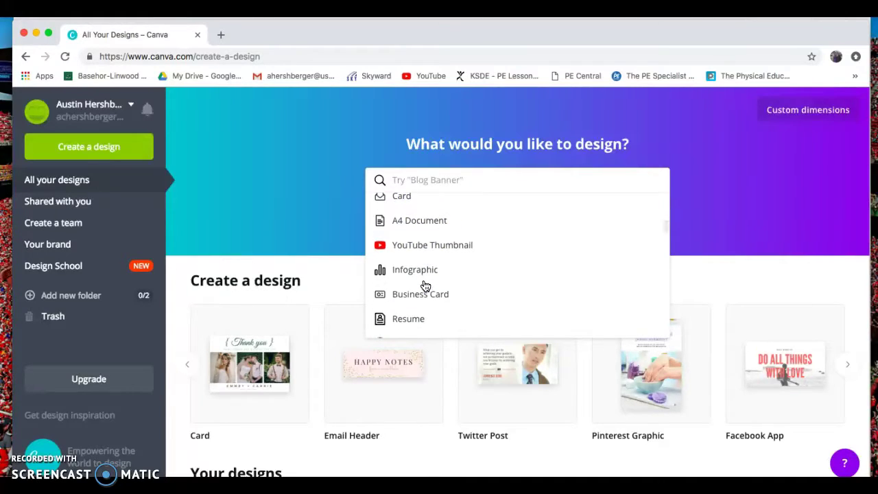
{"action": "scroll", "coordinate": [426, 285], "scroll_direction": "down", "scroll_amount": 6}
{"action": "scroll", "coordinate": [426, 286], "scroll_direction": "down", "scroll_amount": 3}
{"action": "scroll", "coordinate": [426, 286], "scroll_direction": "up", "scroll_amount": 4}
{"action": "scroll", "coordinate": [426, 285], "scroll_direction": "up", "scroll_amount": 3}
{"action": "left_click", "coordinate": [420, 237]}
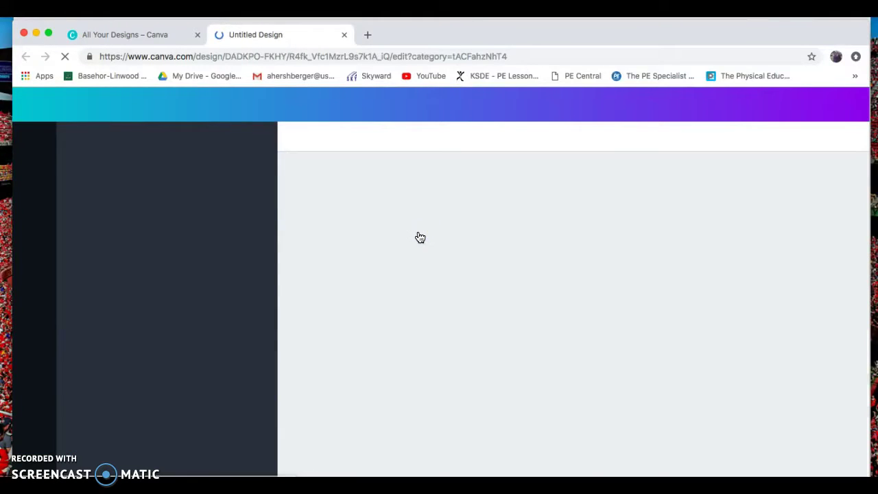
{"action": "left_click", "coordinate": [541, 336]}
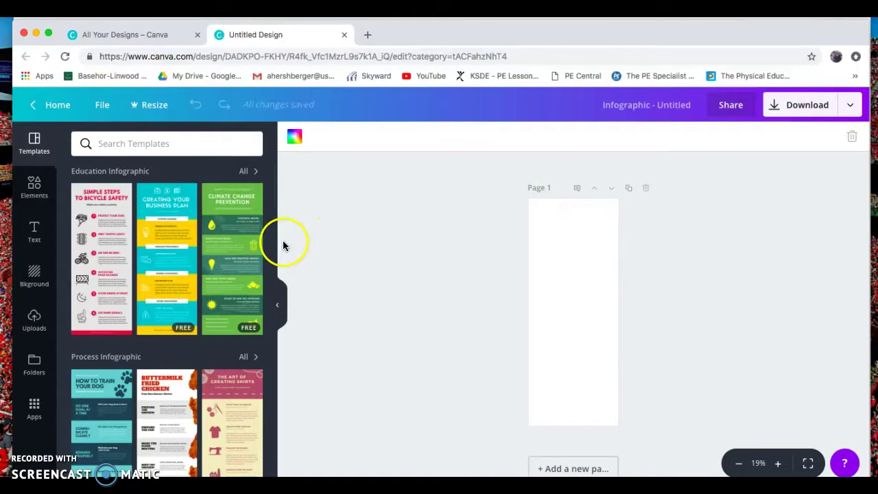
Try the bicycle safety and business plan infographic templates on the page, and replace them with "A Brief History of Sports"
{"action": "left_click", "coordinate": [99, 247]}
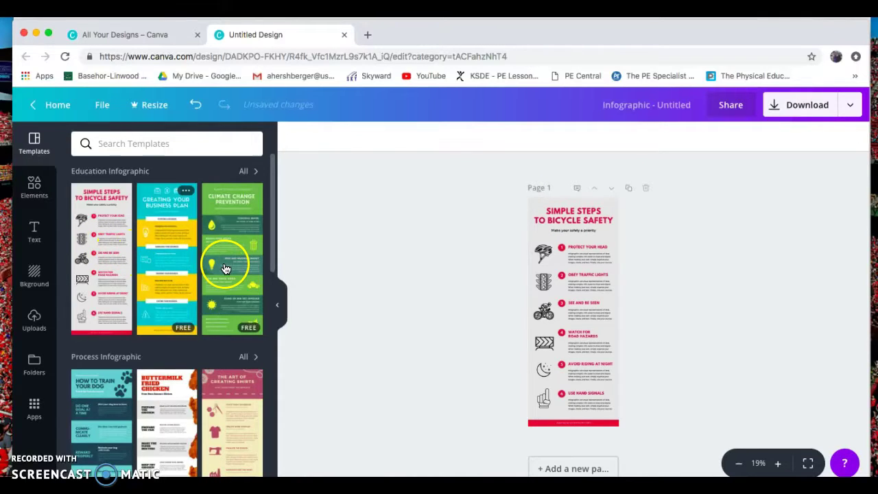
{"action": "scroll", "coordinate": [230, 275], "scroll_direction": "down", "scroll_amount": 10}
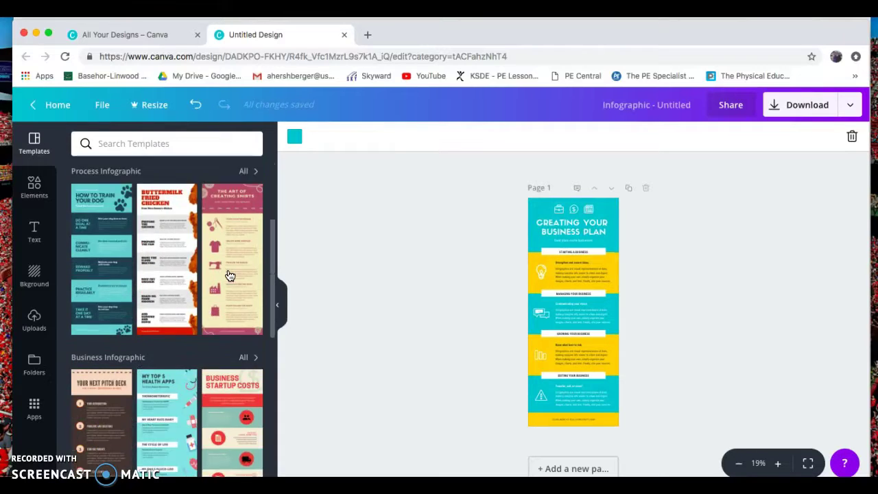
{"action": "scroll", "coordinate": [230, 275], "scroll_direction": "down", "scroll_amount": 5}
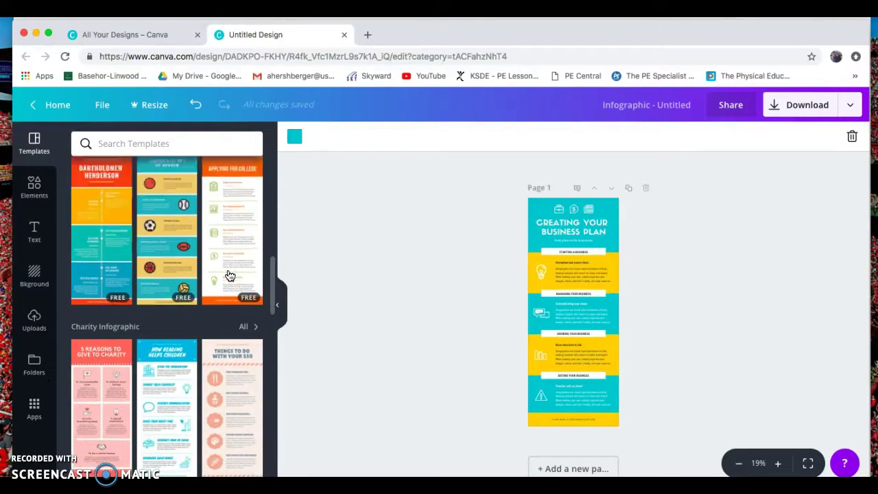
{"action": "scroll", "coordinate": [229, 275], "scroll_direction": "down", "scroll_amount": 5}
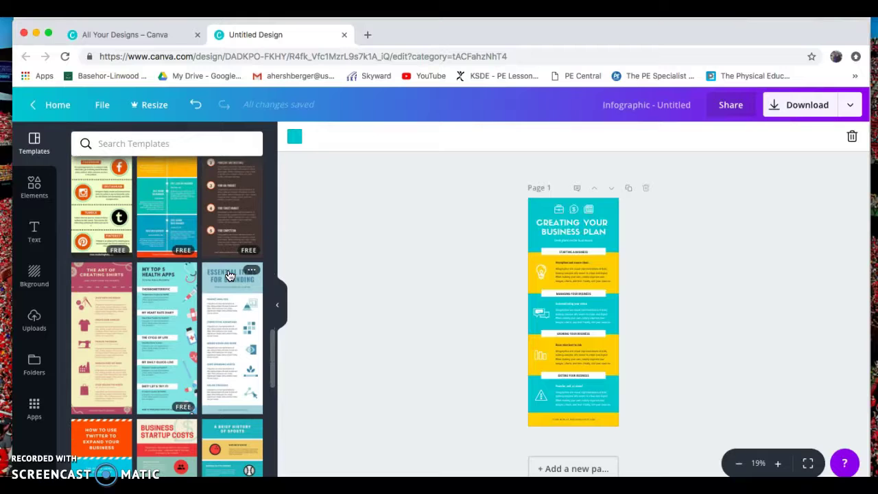
{"action": "scroll", "coordinate": [229, 275], "scroll_direction": "up", "scroll_amount": 1}
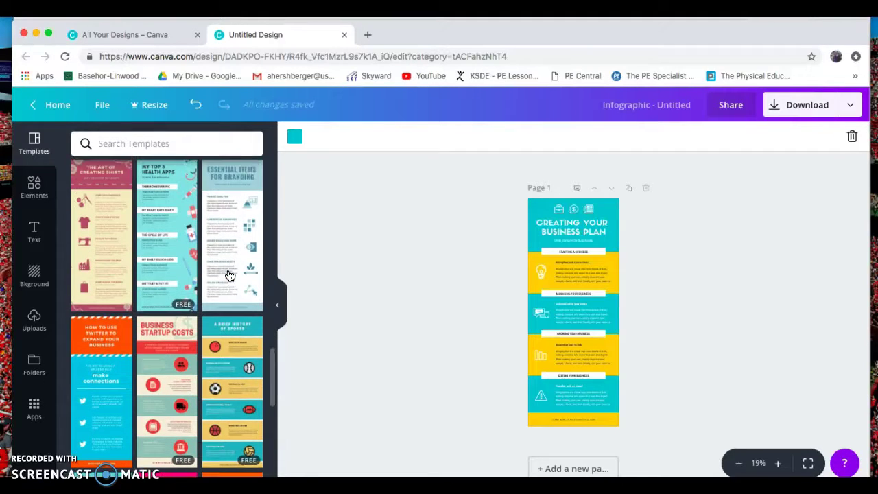
{"action": "scroll", "coordinate": [230, 276], "scroll_direction": "down", "scroll_amount": 2}
{"action": "left_click", "coordinate": [236, 322]}
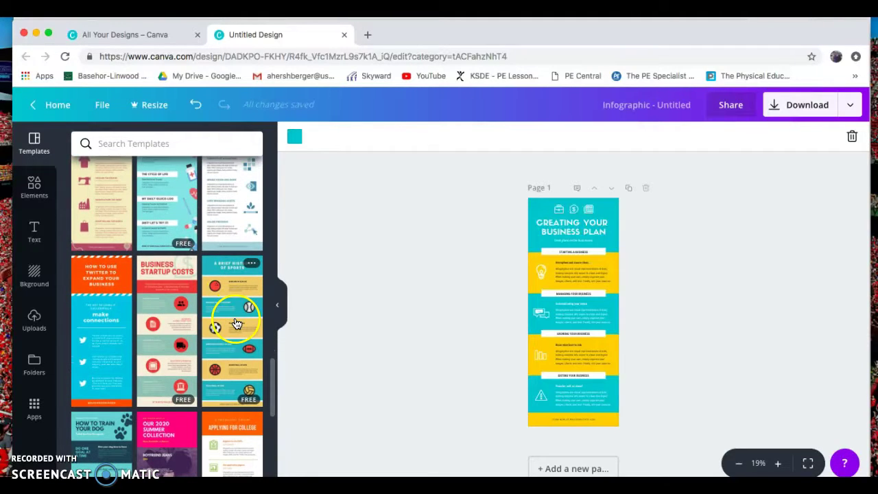
Examine the sports infographic at 50% zoom and look over the elements and text styles that can be added
{"action": "left_click", "coordinate": [779, 464]}
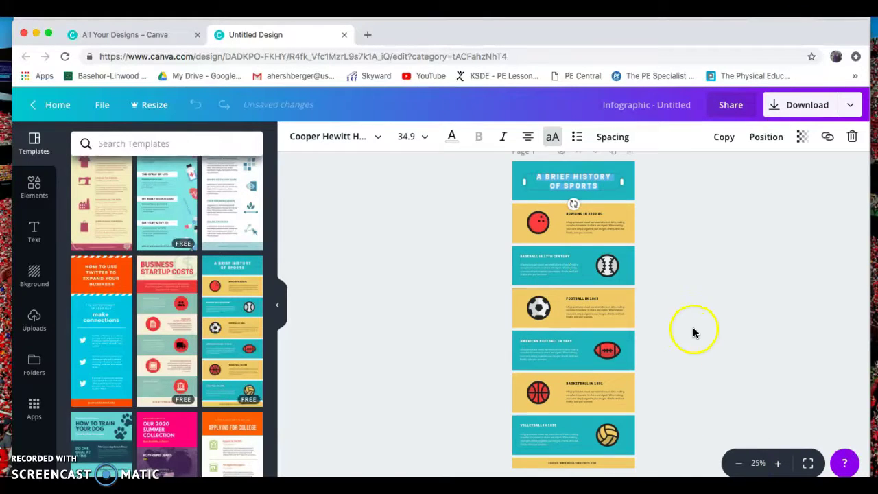
{"action": "left_click", "coordinate": [778, 465]}
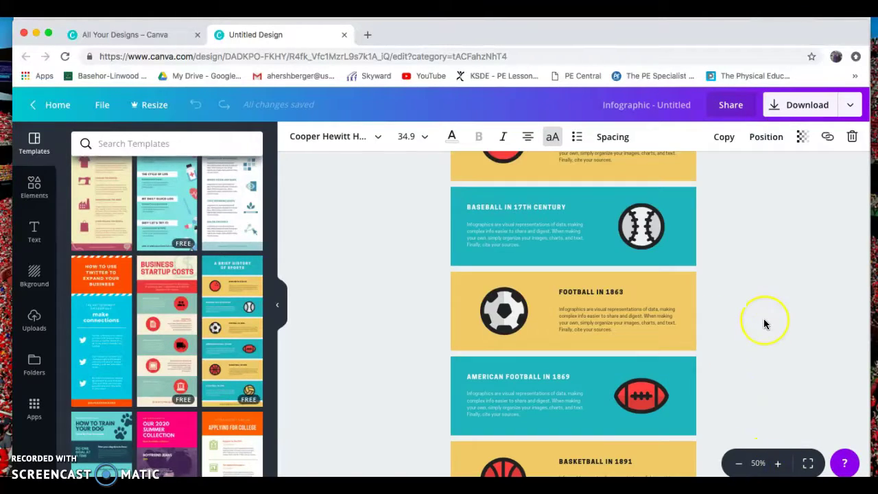
{"action": "scroll", "coordinate": [763, 318], "scroll_direction": "up", "scroll_amount": 5}
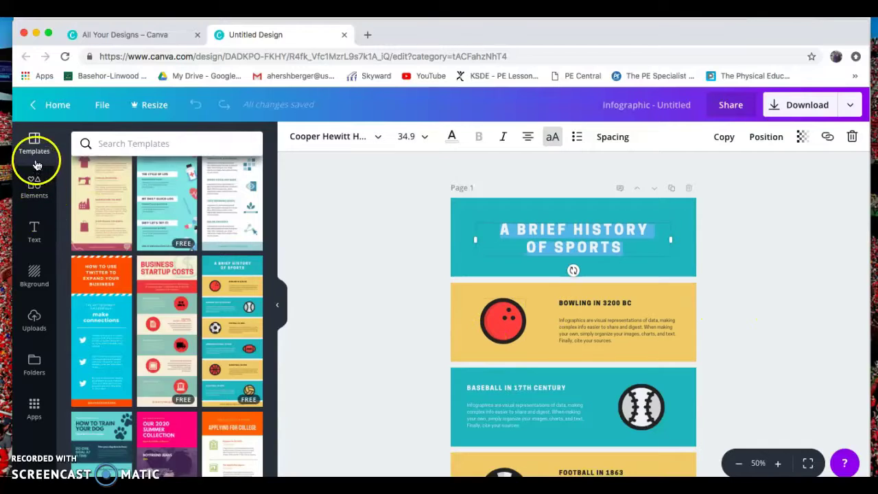
{"action": "left_click", "coordinate": [35, 187]}
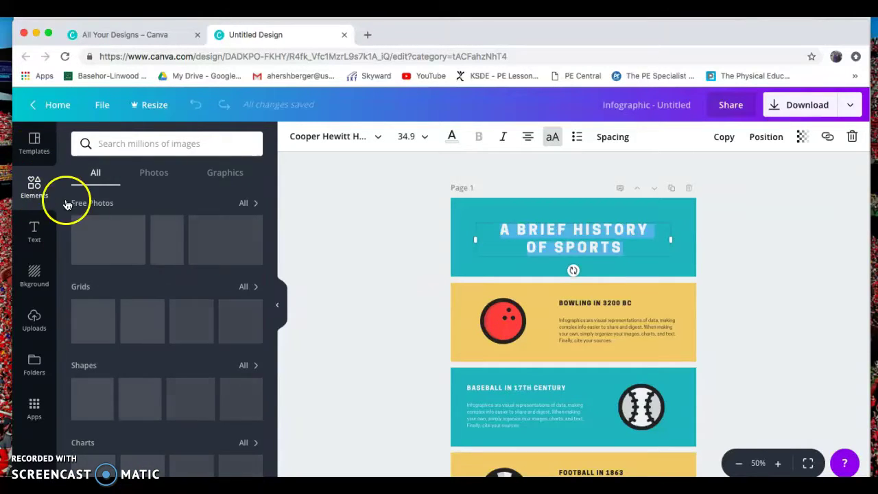
{"action": "left_click", "coordinate": [36, 236]}
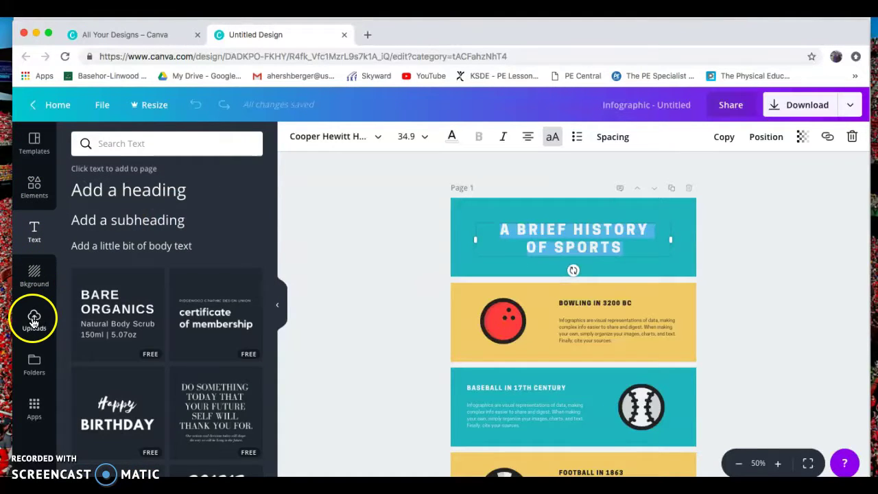
{"action": "scroll", "coordinate": [474, 388], "scroll_direction": "down", "scroll_amount": 5}
{"action": "scroll", "coordinate": [474, 389], "scroll_direction": "up", "scroll_amount": 5}
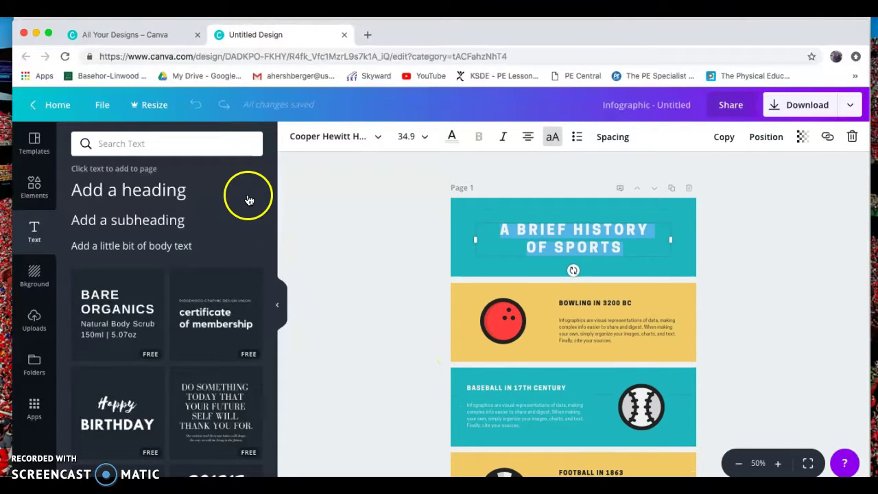
Close the infographic design and create a new blank Brochure design from the design types list
{"action": "left_click", "coordinate": [345, 35]}
{"action": "scroll", "coordinate": [444, 294], "scroll_direction": "down", "scroll_amount": 6}
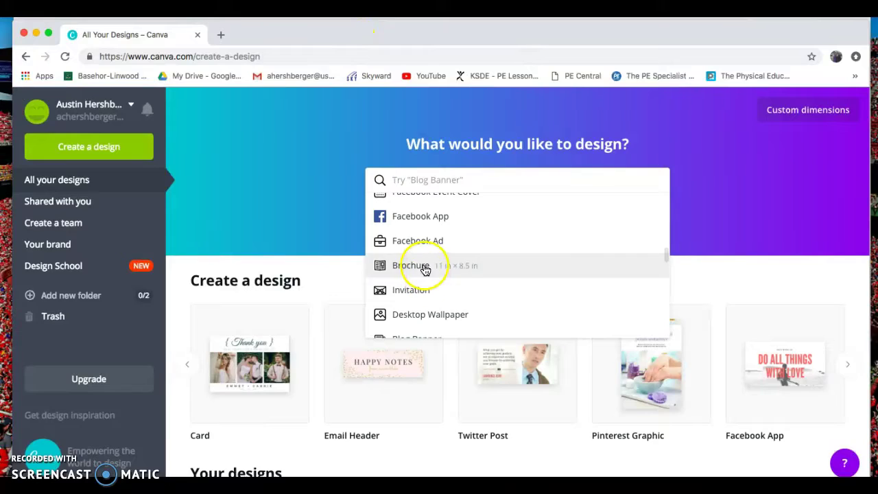
{"action": "left_click", "coordinate": [426, 272]}
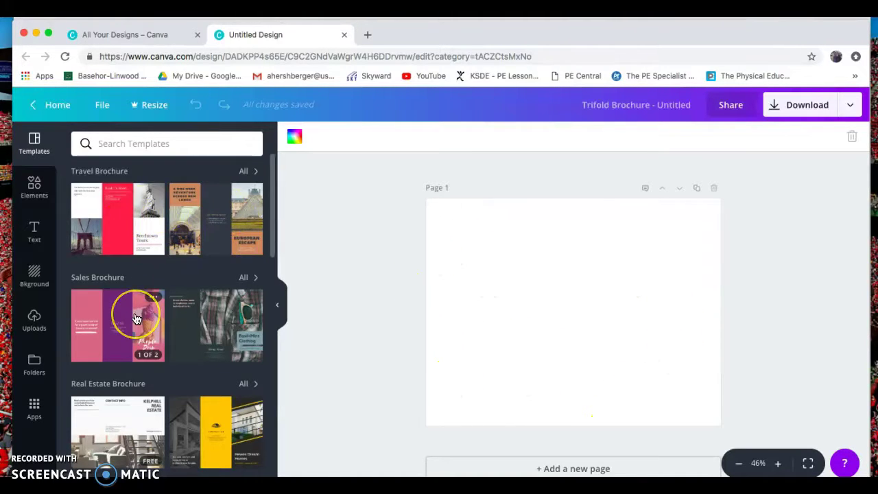
Look through the trifold brochure templates down to the Photography Brochure category, and close the blank brochure design
{"action": "scroll", "coordinate": [137, 319], "scroll_direction": "down", "scroll_amount": 5}
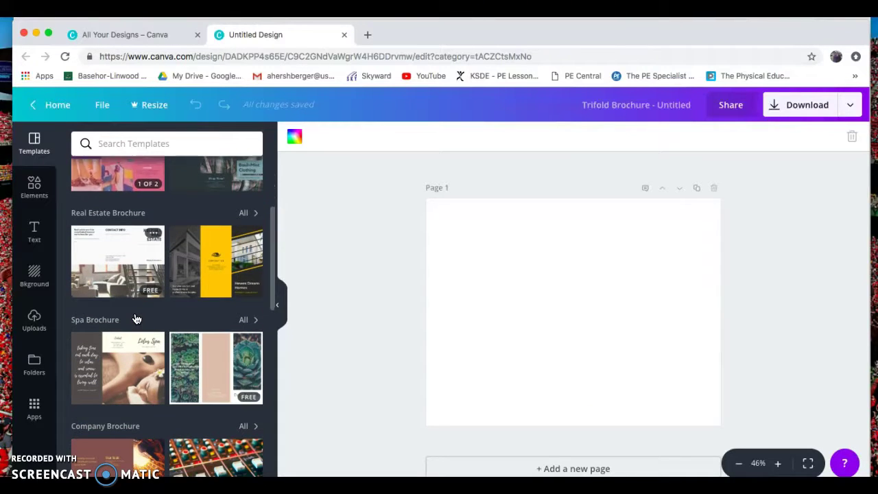
{"action": "scroll", "coordinate": [136, 319], "scroll_direction": "down", "scroll_amount": 9}
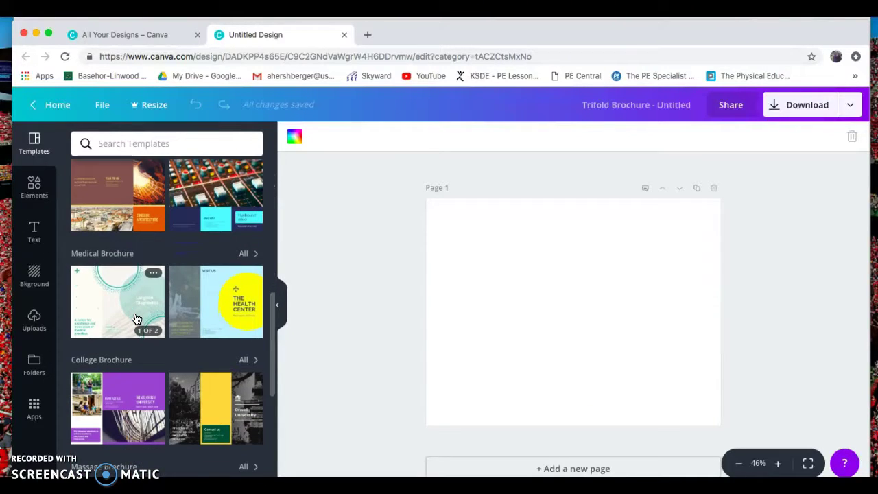
{"action": "scroll", "coordinate": [137, 319], "scroll_direction": "down", "scroll_amount": 3}
{"action": "mouse_move", "coordinate": [136, 320]}
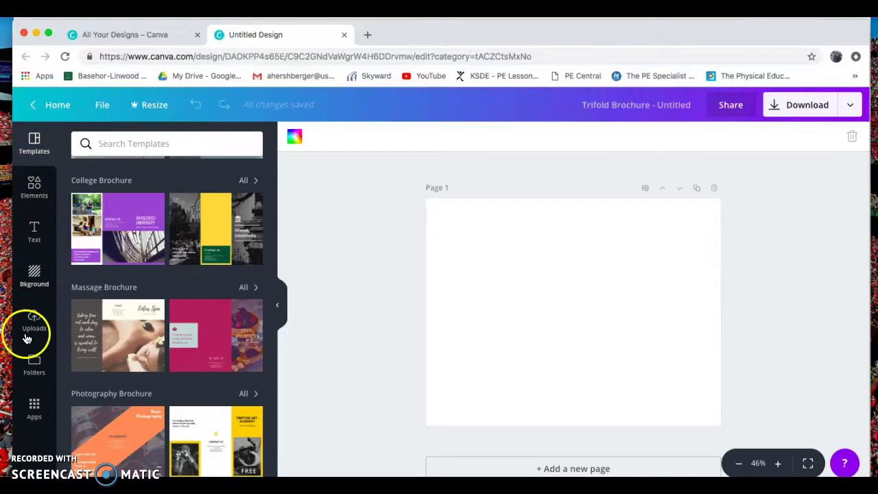
{"action": "left_click", "coordinate": [344, 34]}
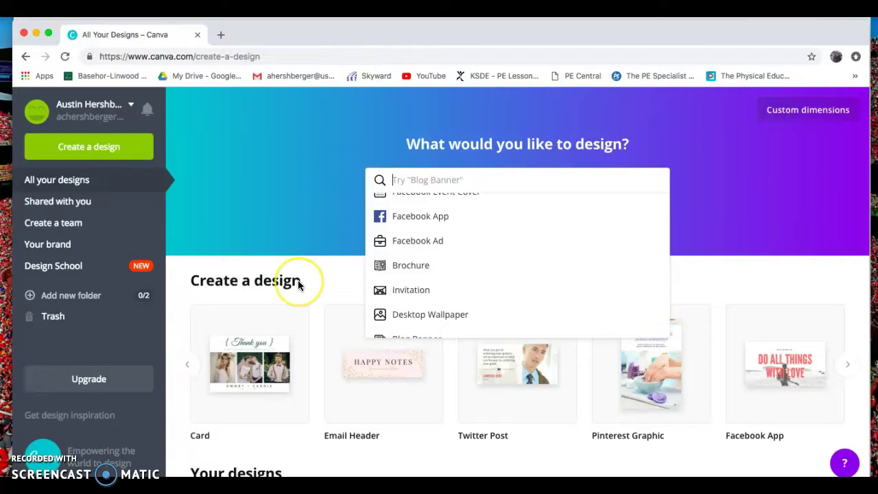